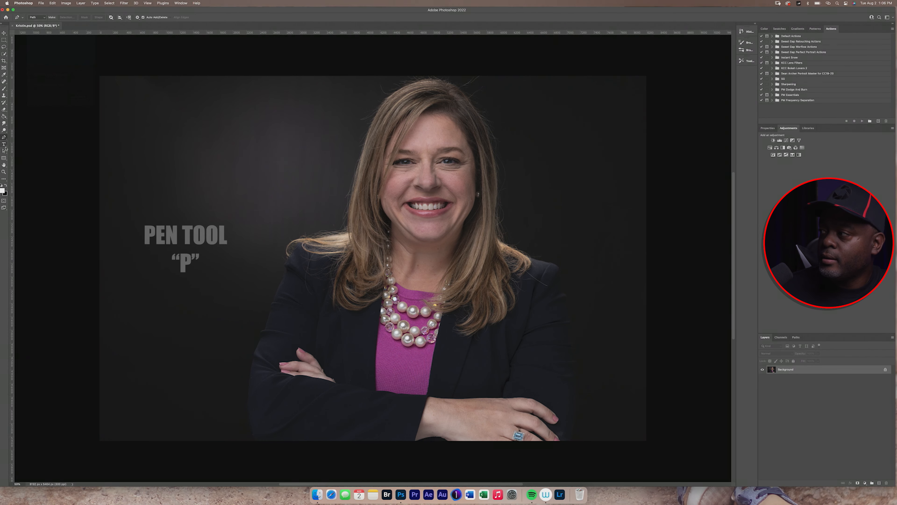
# - Draw a closed Pen path along the woman's jawline from ear to ear, looping below the chin across the neck
pyautogui.press('p')
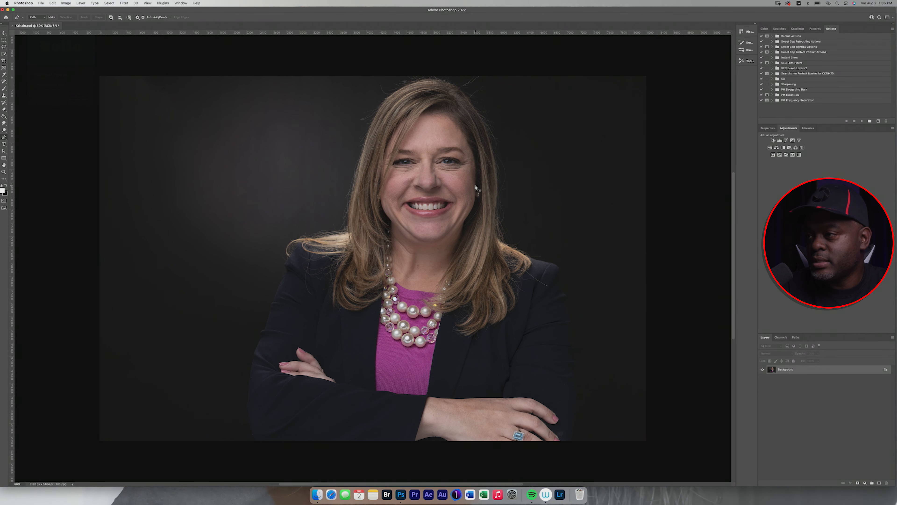
pyautogui.click(476, 185)
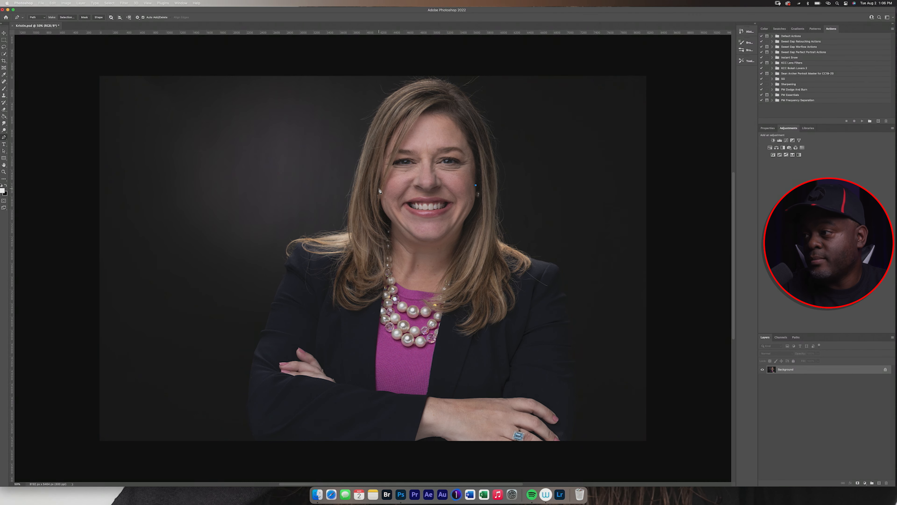
pyautogui.click(379, 189)
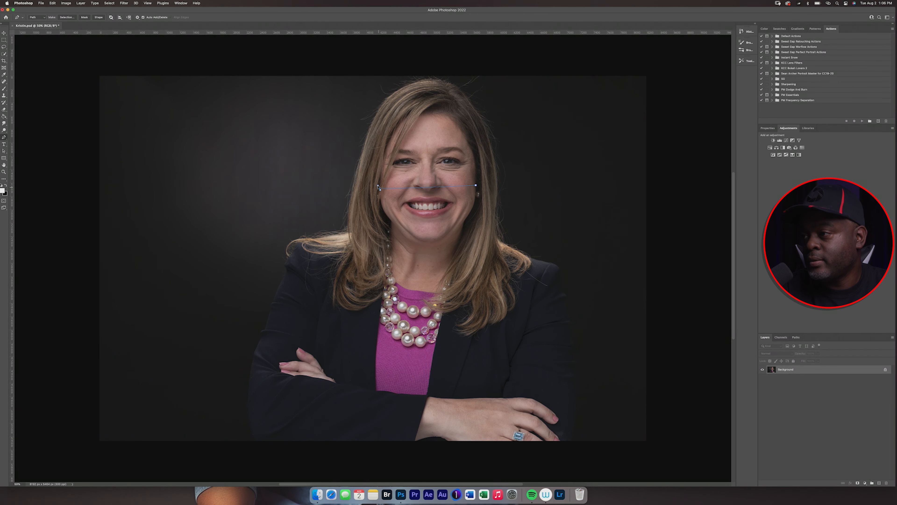
pyautogui.moveTo(372, 177); pyautogui.dragTo(325, 64)
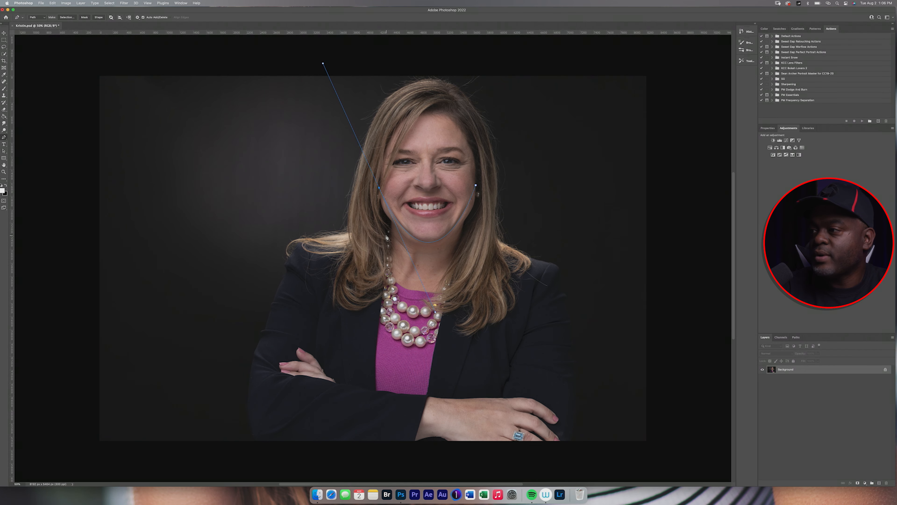
pyautogui.click(382, 226)
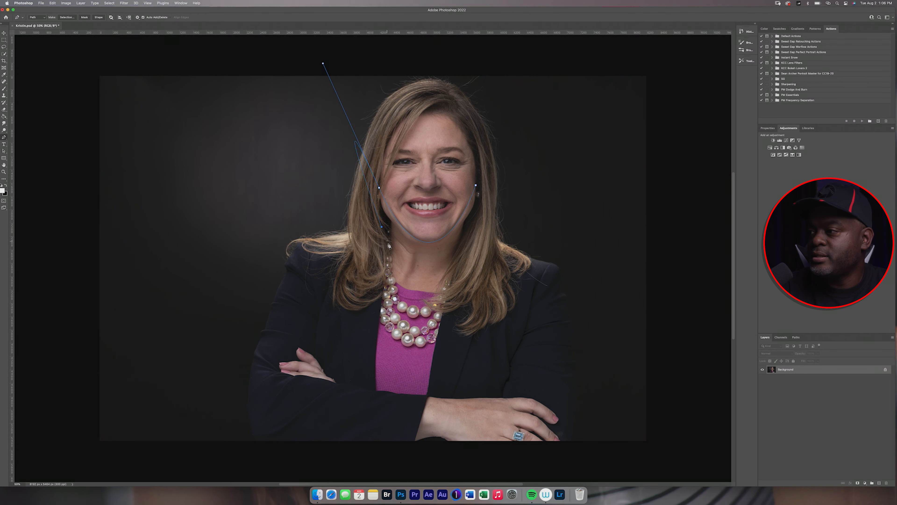
pyautogui.click(408, 264)
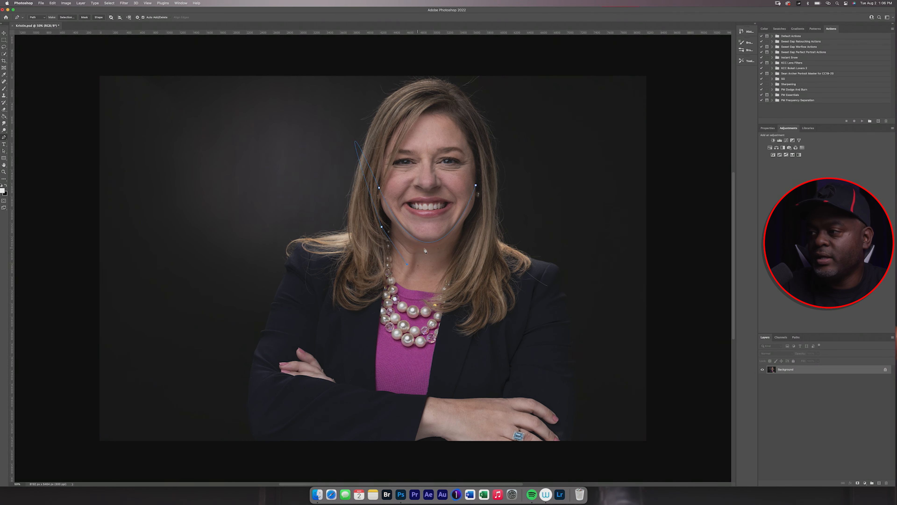
pyautogui.click(463, 236)
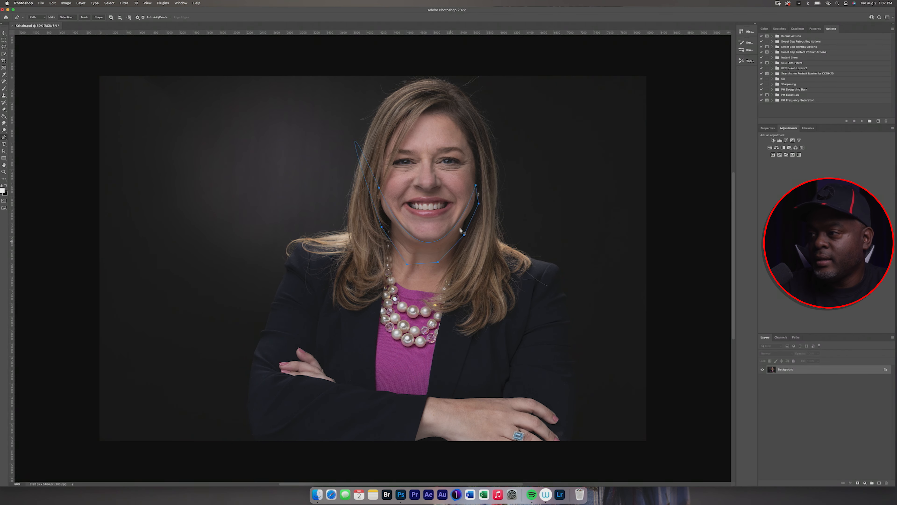
# - Convert the jawline path into a new anti-aliased selection
pyautogui.rightClick(426, 254)
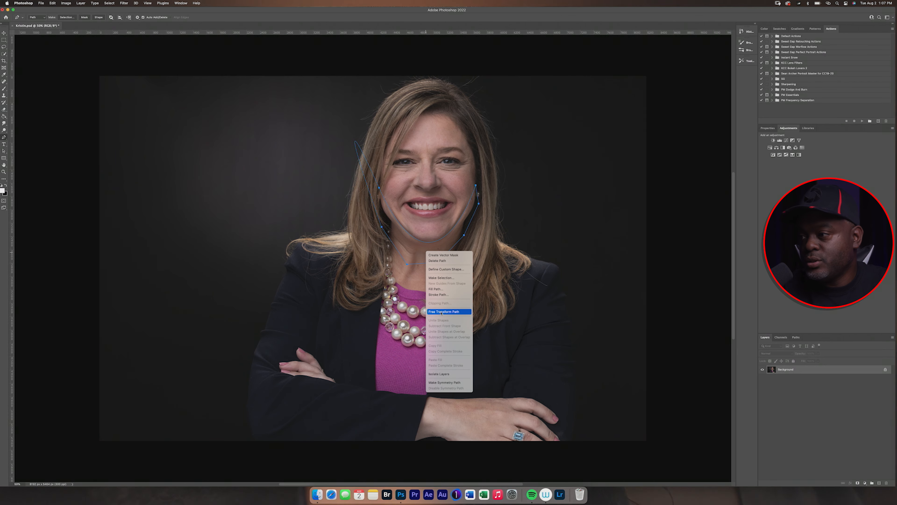
pyautogui.click(443, 278)
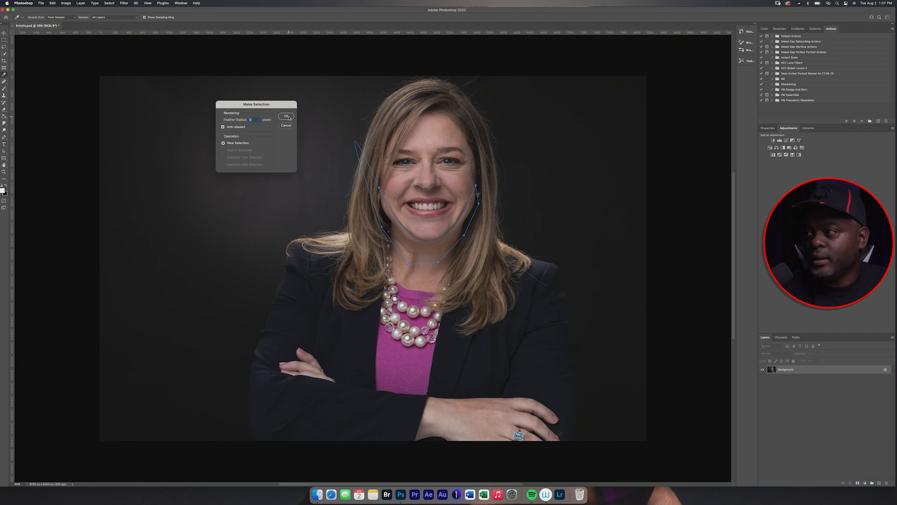
pyautogui.click(286, 116)
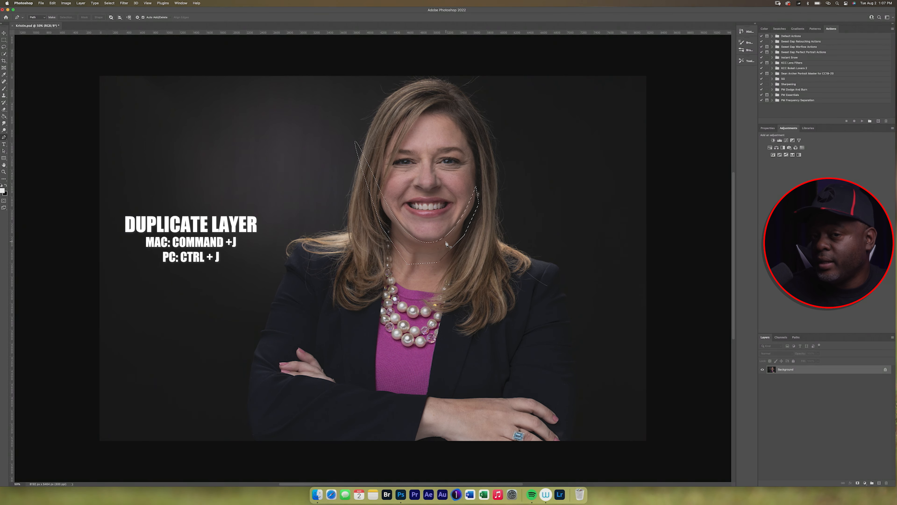
# - Copy the selected jaw area onto two stacked layers and clip the upper one to the lower
pyautogui.press('super+j')
pyautogui.press('super+j')
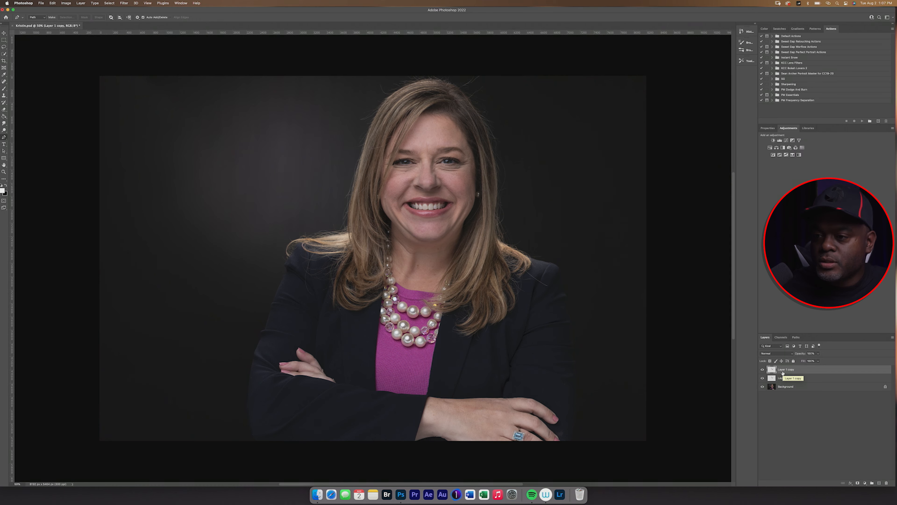
pyautogui.rightClick(805, 370)
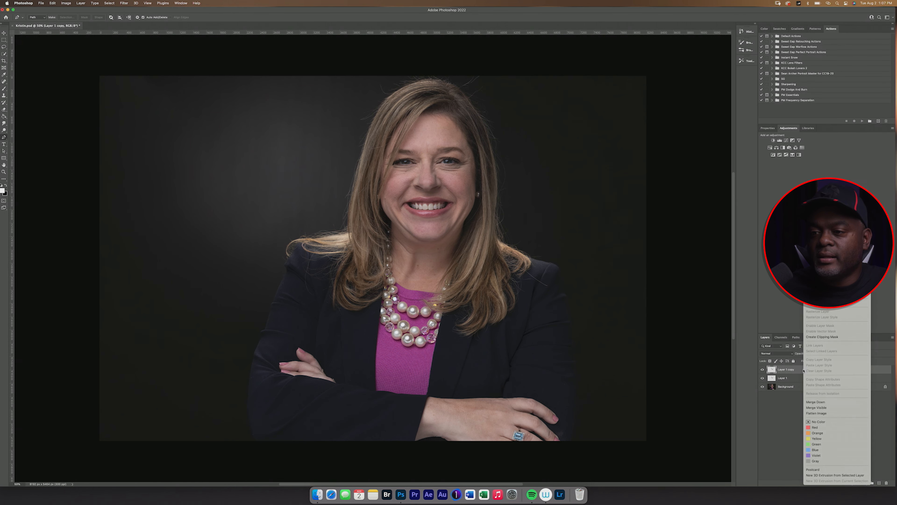
pyautogui.click(818, 337)
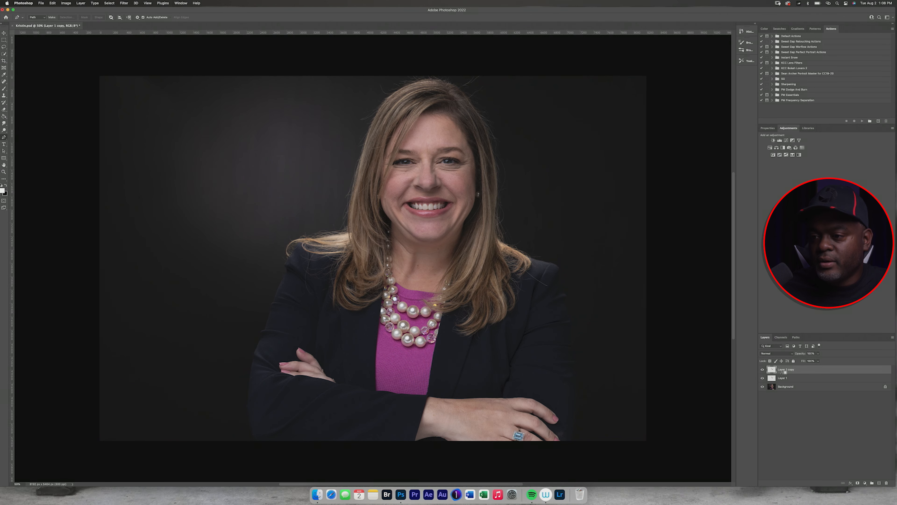
pyautogui.keyDown('alt'); pyautogui.click(786, 375); pyautogui.keyUp('alt')
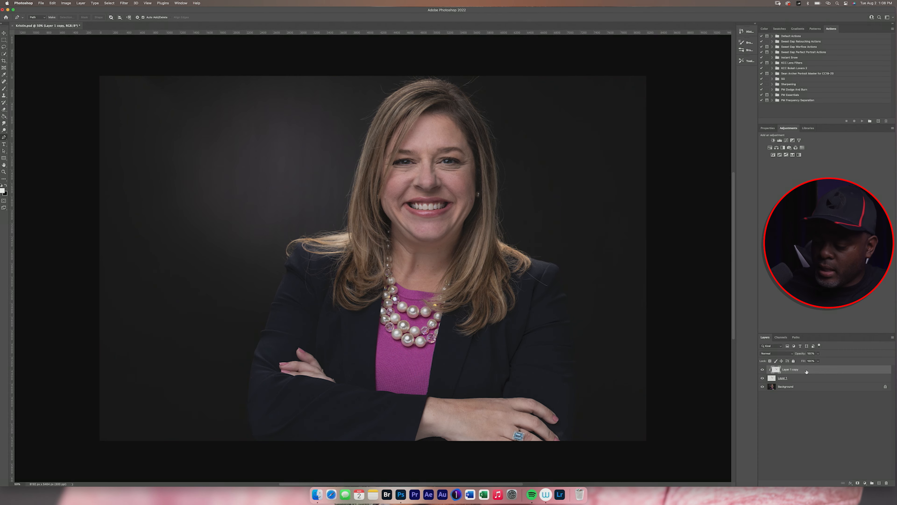
# - Warp the clipped copy slightly upward along both sides of the jaw and apply the transformation
pyautogui.press('super+t')
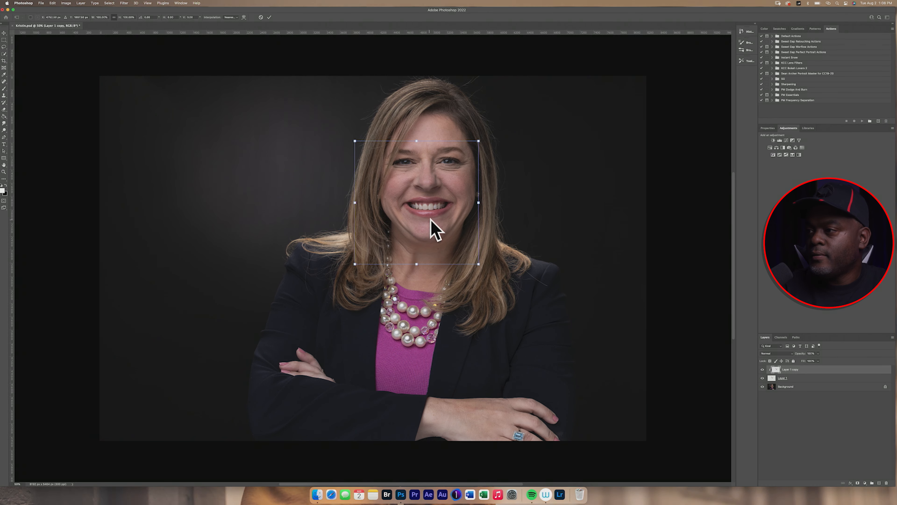
pyautogui.rightClick(428, 255)
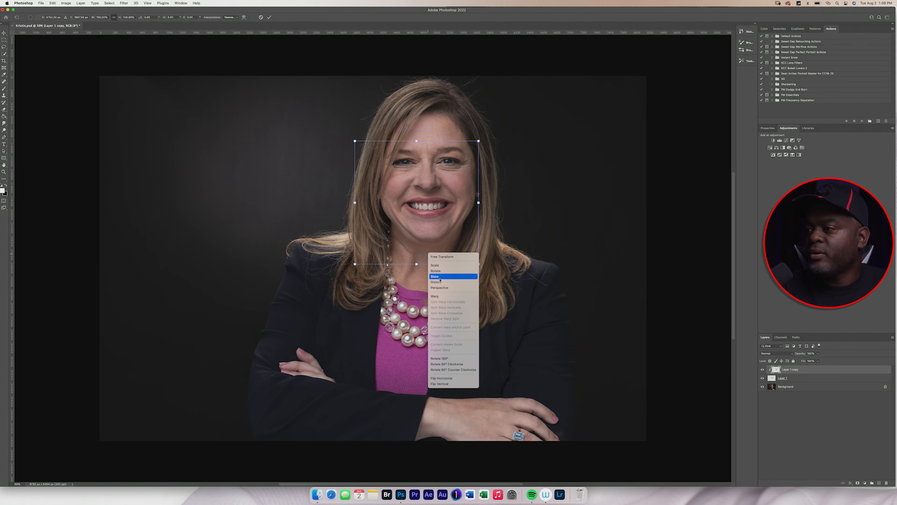
pyautogui.click(443, 296)
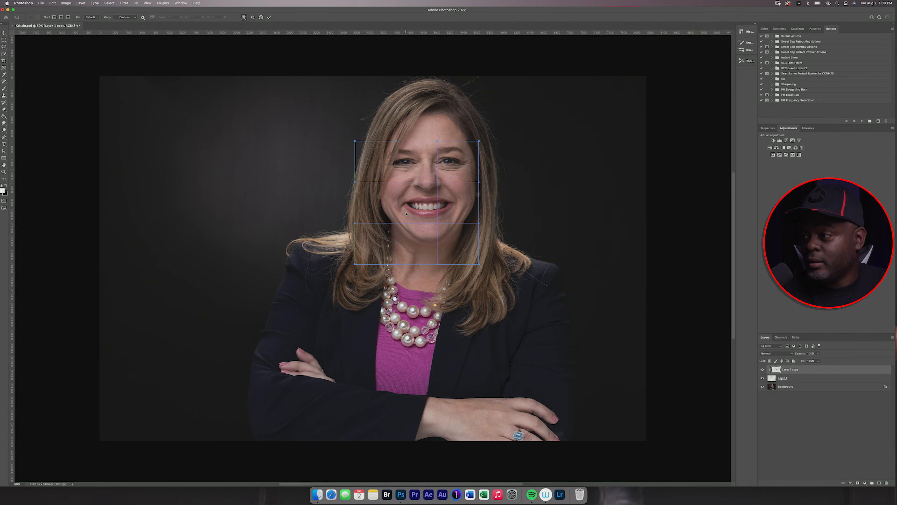
pyautogui.moveTo(405, 213); pyautogui.dragTo(406, 212)
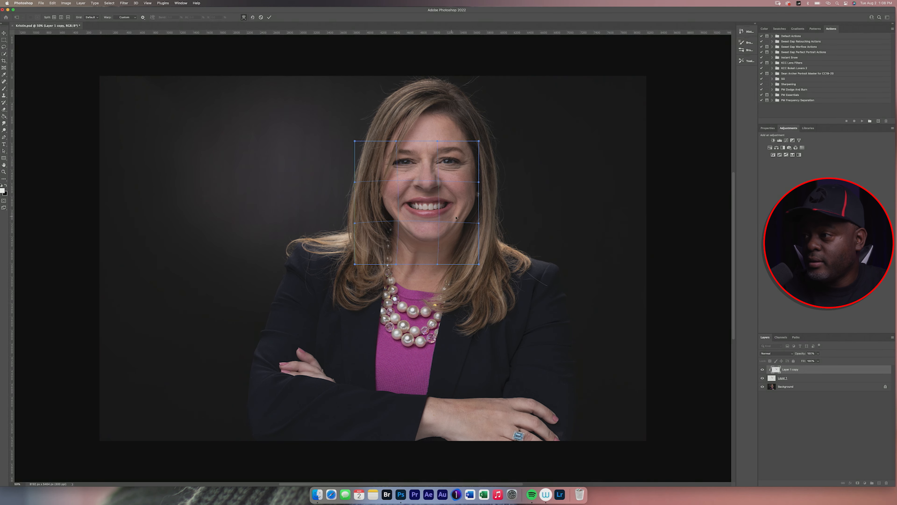
pyautogui.moveTo(466, 210); pyautogui.dragTo(466, 209)
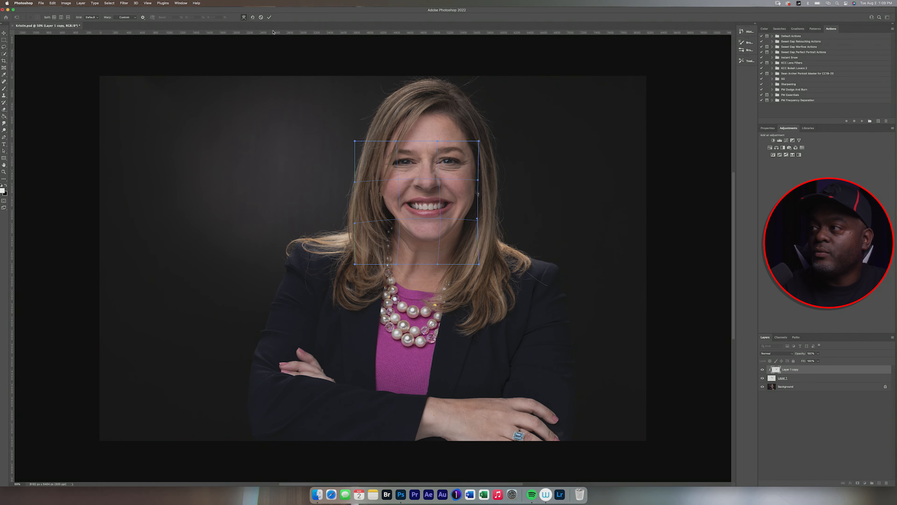
pyautogui.click(269, 17)
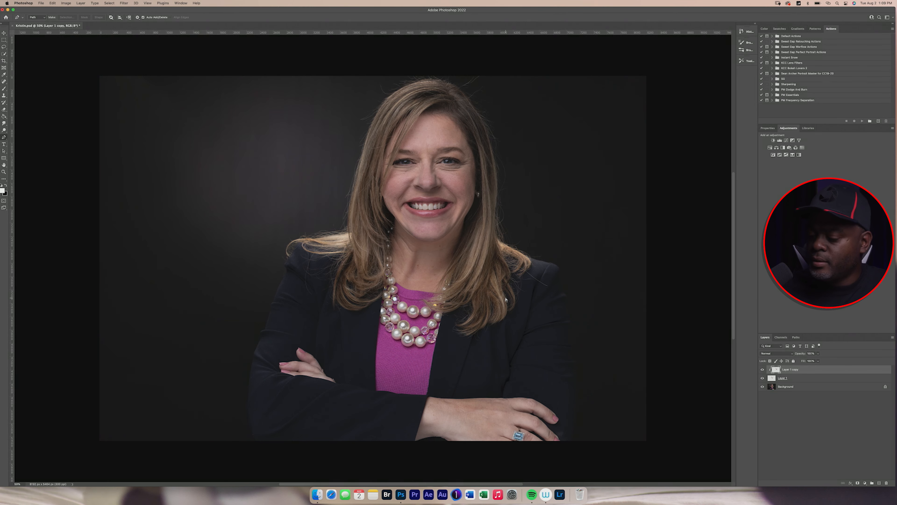
# - View the image at 100% and compare the jaw with and without the warped layer
pyautogui.press('super+1')
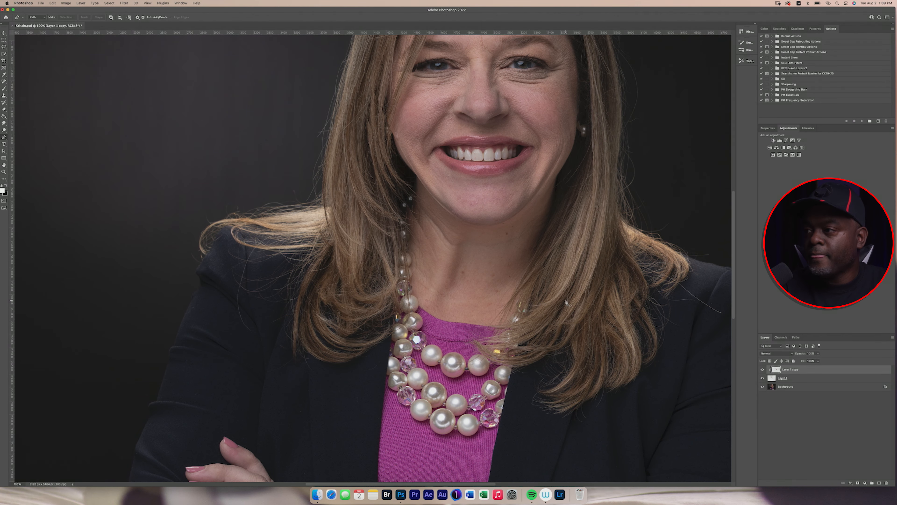
pyautogui.click(762, 369)
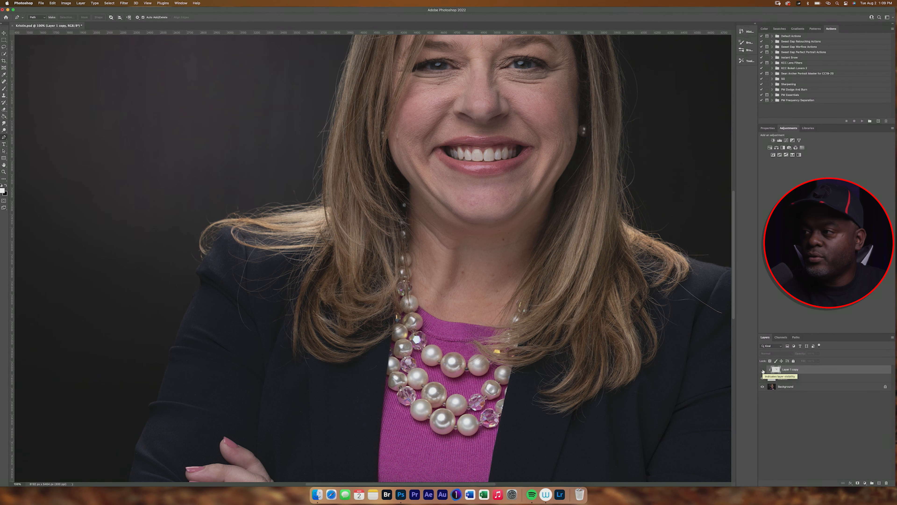
pyautogui.click(762, 370)
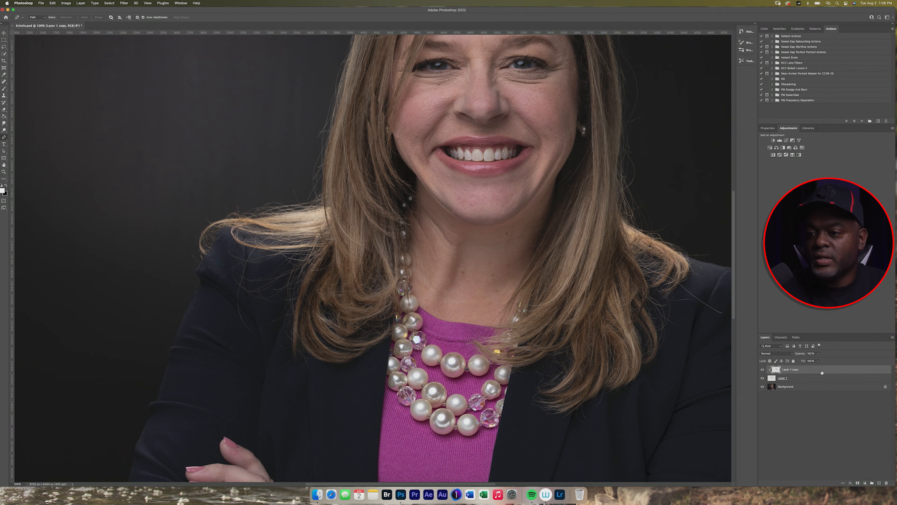
# - Add a layer mask to the warped layer and ready the Brush tool with a smaller tip for masking
pyautogui.click(858, 483)
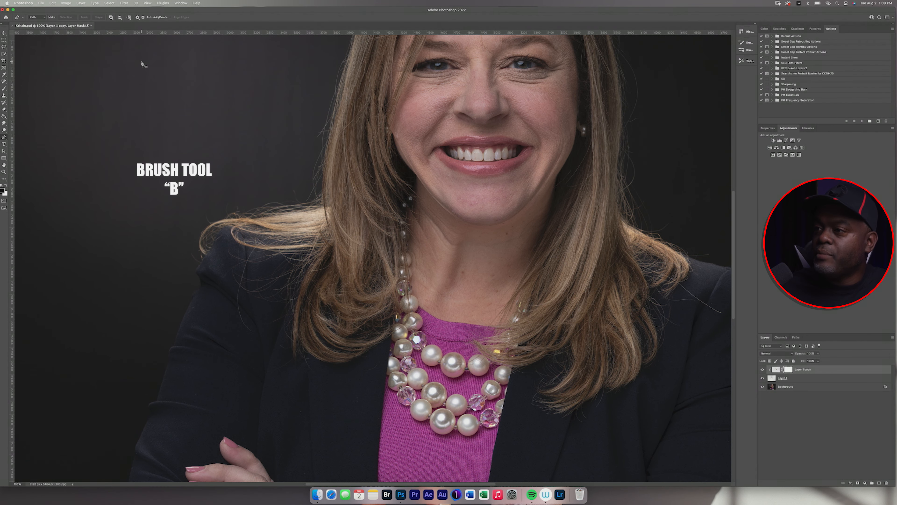
pyautogui.press('b')
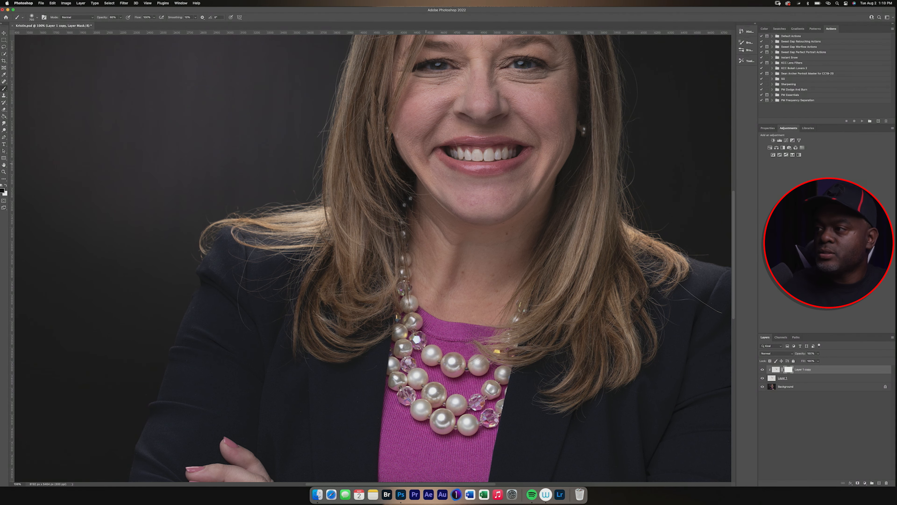
pyautogui.press('[')
pyautogui.press('[')
pyautogui.press('[')
pyautogui.press('[')
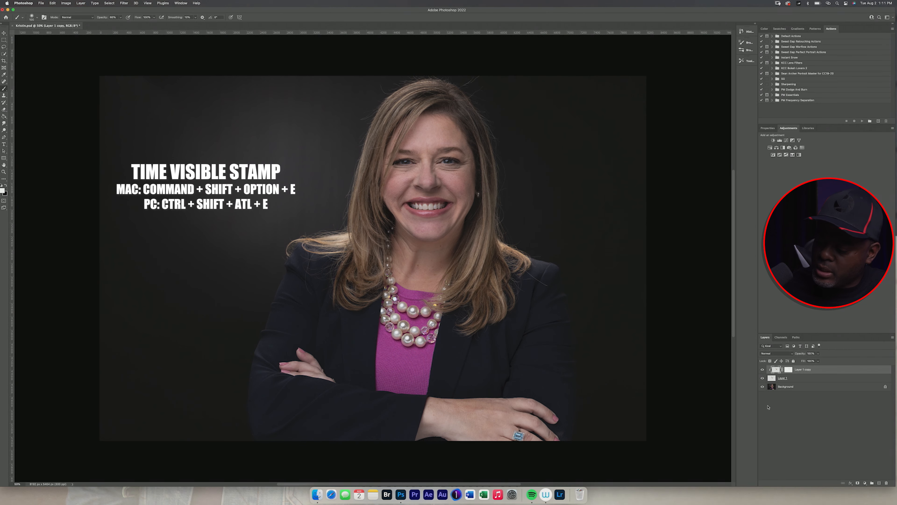
# - Stamp all visible layers into a new merged layer at the top of the stack
pyautogui.press('super+shift+alt+e')
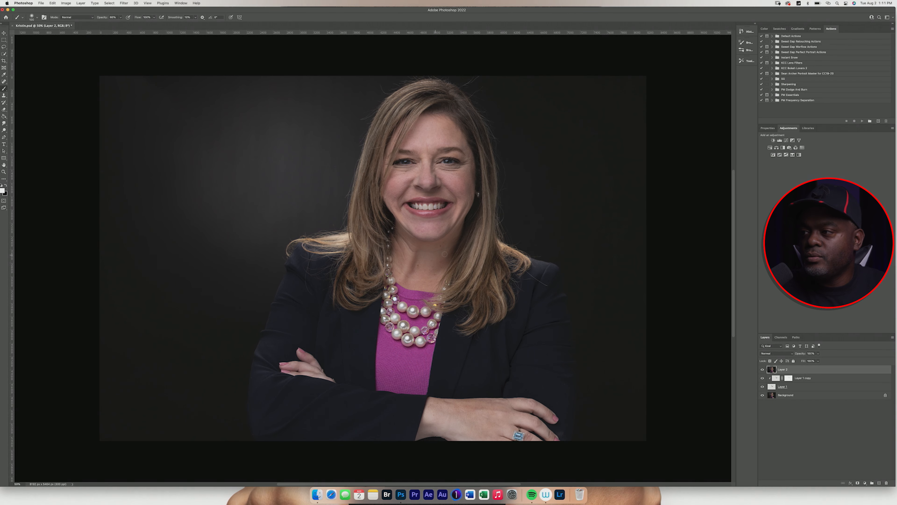
pyautogui.press('super+minus')
pyautogui.press('super+minus')
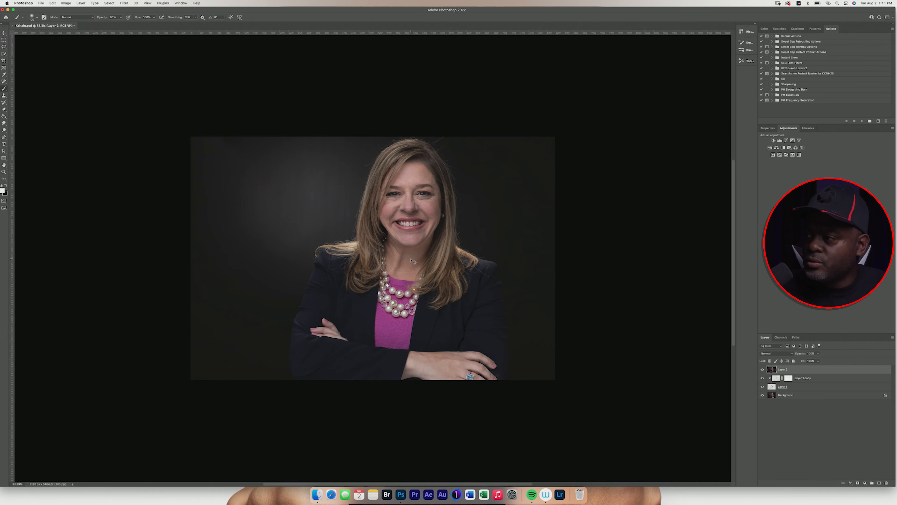
# - Clean up the jaw edge beside the hair on the merged layer using a smaller Clone Stamp brush
pyautogui.scroll(7, 411, 260)
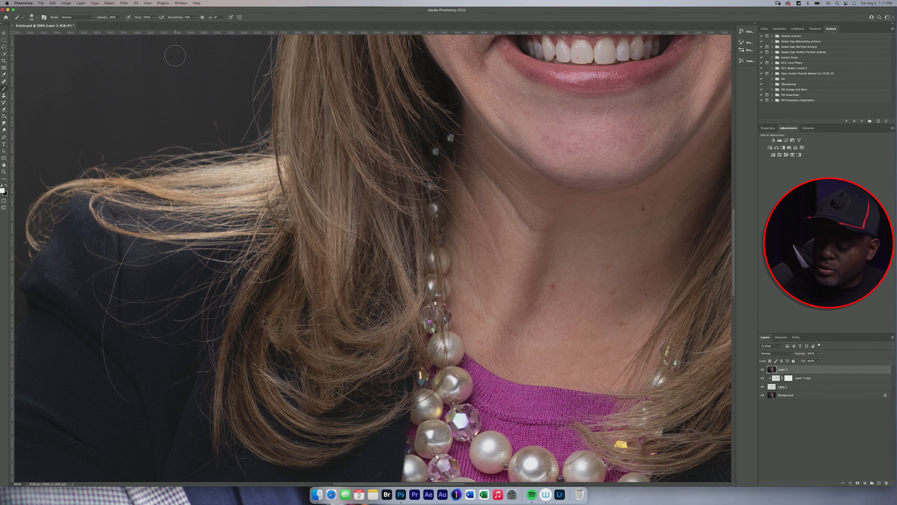
pyautogui.press('s')
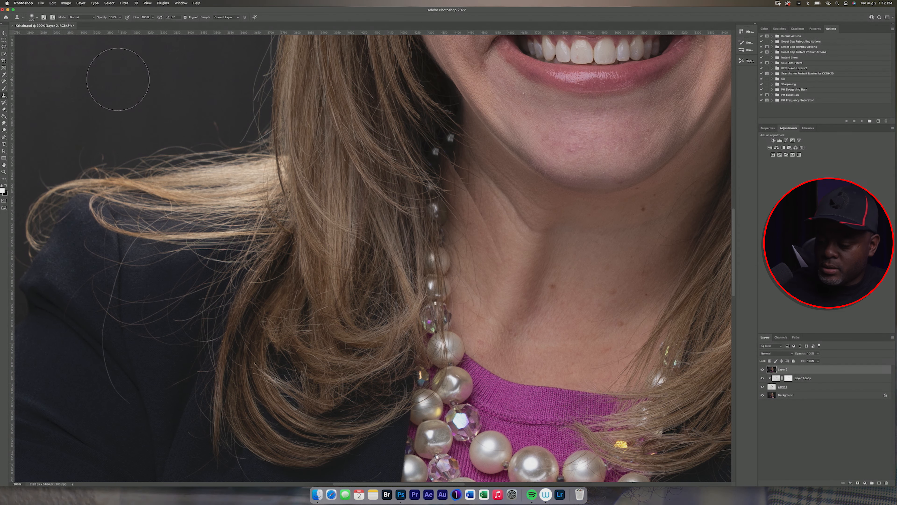
pyautogui.press('[')
pyautogui.press('[')
pyautogui.press('[')
pyautogui.press('[')
pyautogui.press('[')
pyautogui.press('[')
pyautogui.press('[')
pyautogui.press('[')
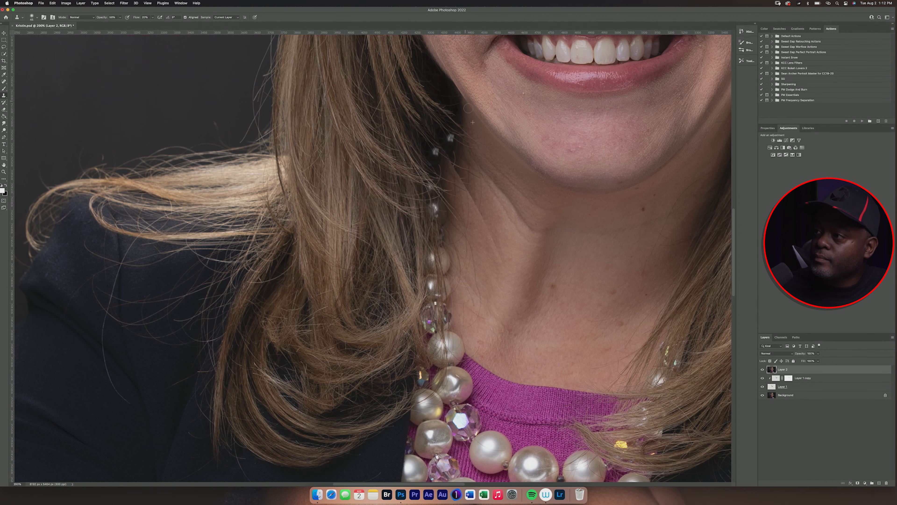
pyautogui.scroll(3, 437, 75)
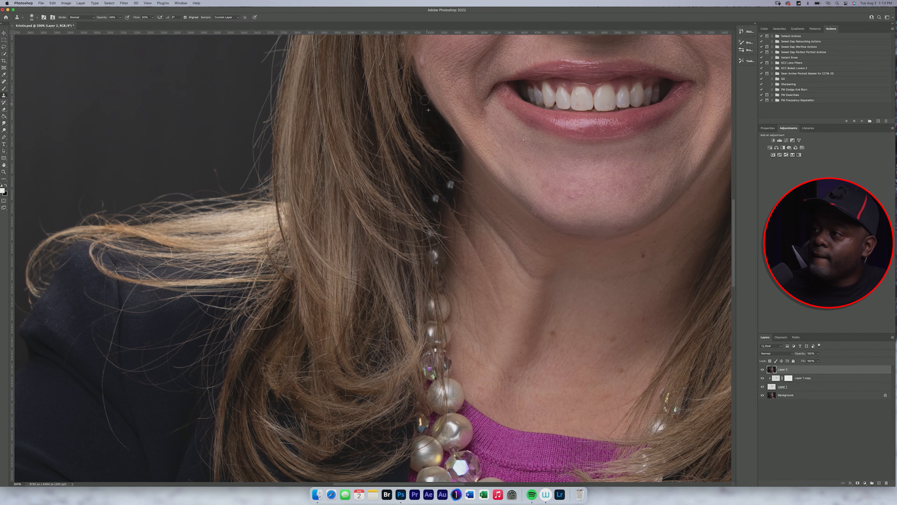
# - Compare the portrait with and without the merged cleanup layer at a wider view
pyautogui.press('super+minus')
pyautogui.press('super+minus')
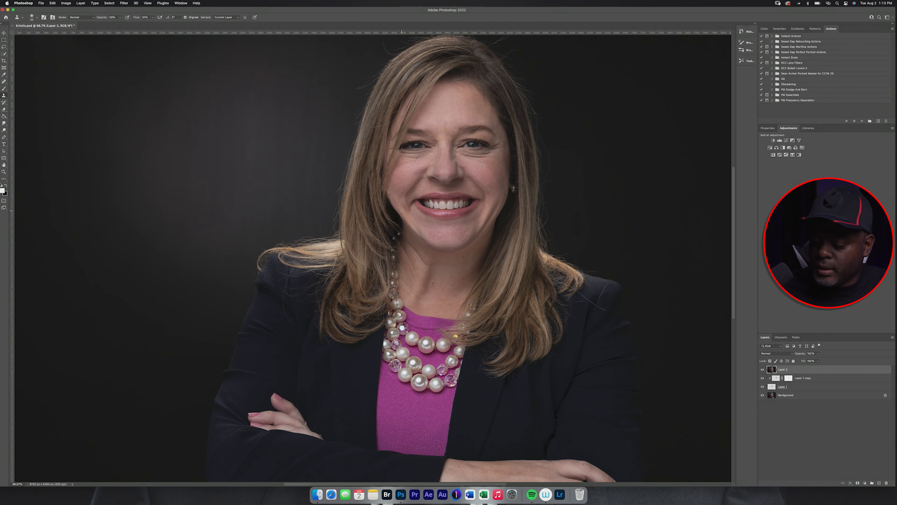
pyautogui.click(762, 370)
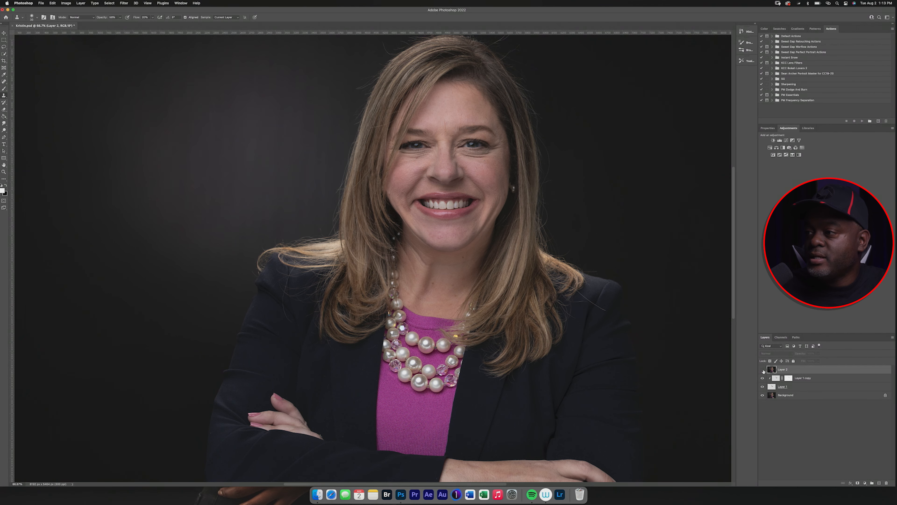
pyautogui.click(763, 369)
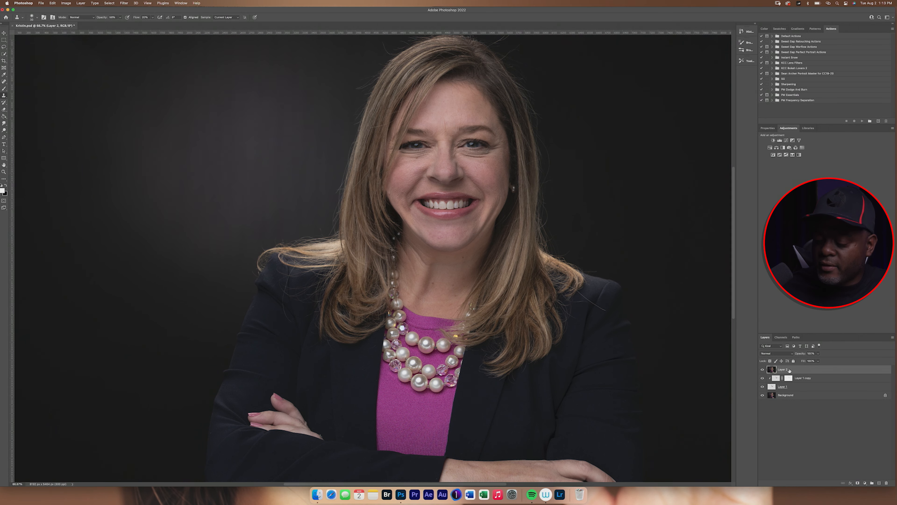
# - Duplicate the merged layer as a Smart Object and open the copy in the Liquify filter
pyautogui.press('super+j')
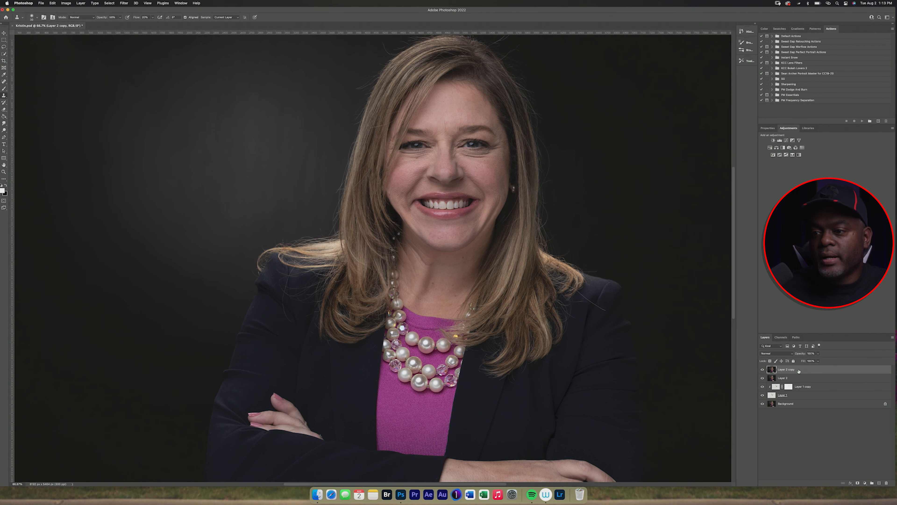
pyautogui.rightClick(799, 370)
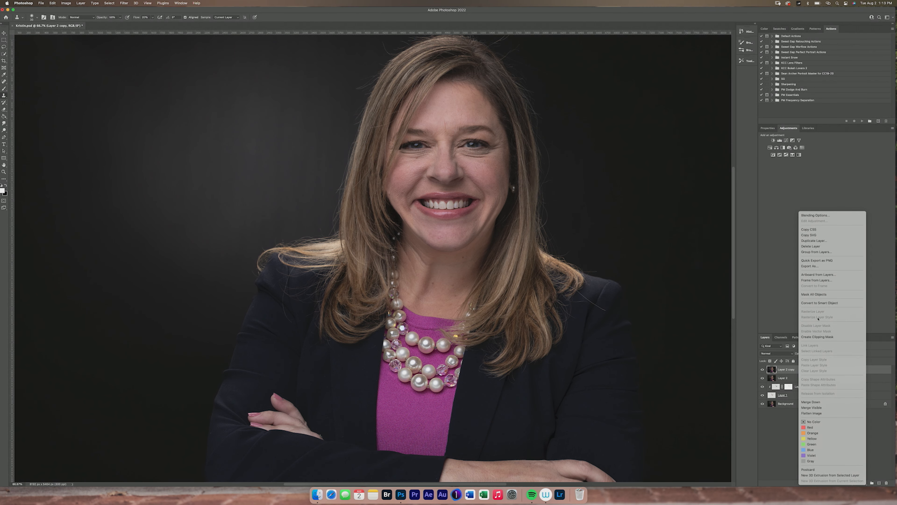
pyautogui.click(822, 303)
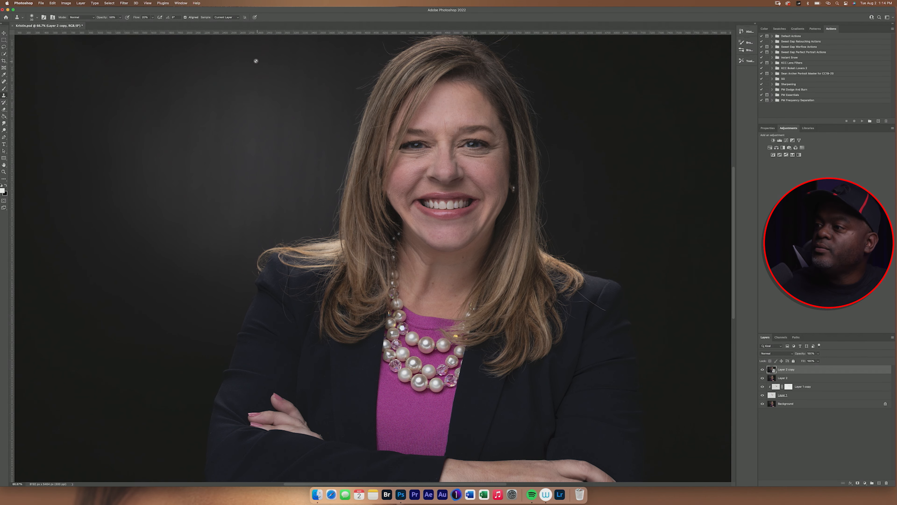
pyautogui.click(124, 3)
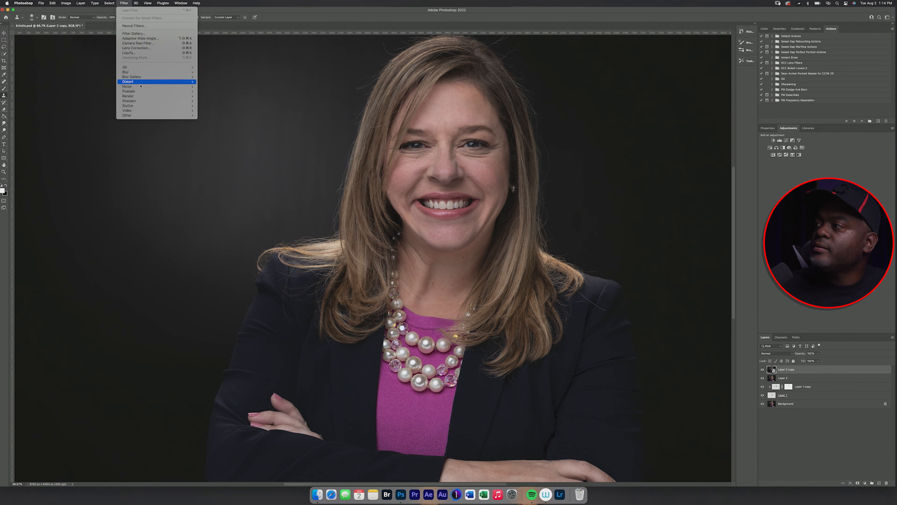
pyautogui.click(150, 53)
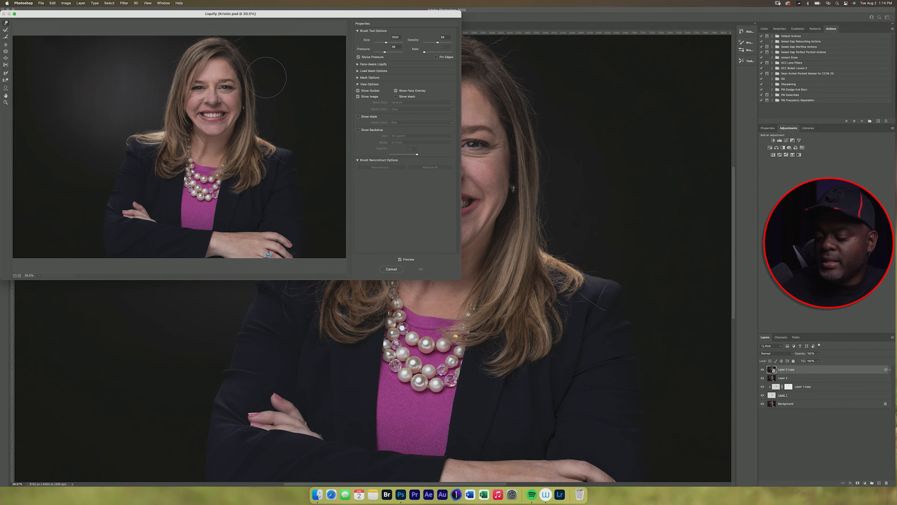
# - Try exaggerated Forward Warp pushes on the face, hair and shoulder with a very large brush
pyautogui.moveTo(263, 77); pyautogui.dragTo(271, 74)
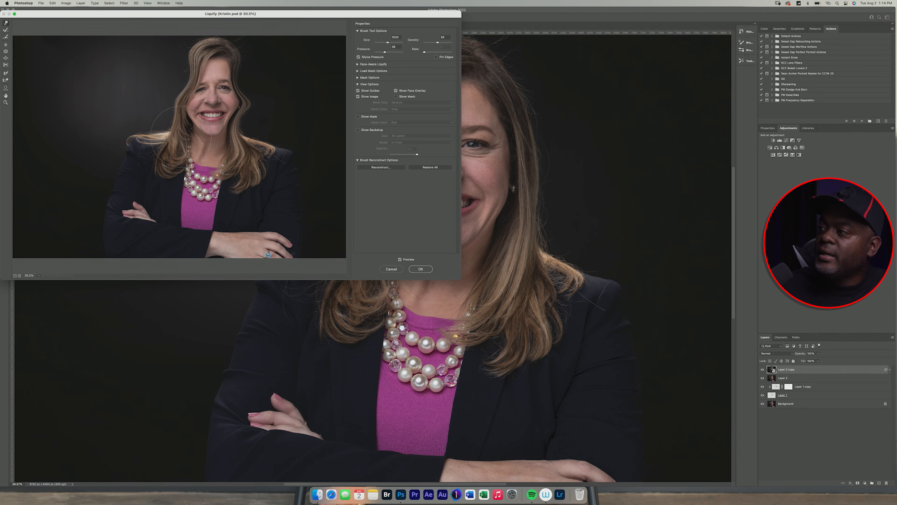
pyautogui.moveTo(254, 129); pyautogui.dragTo(194, 124)
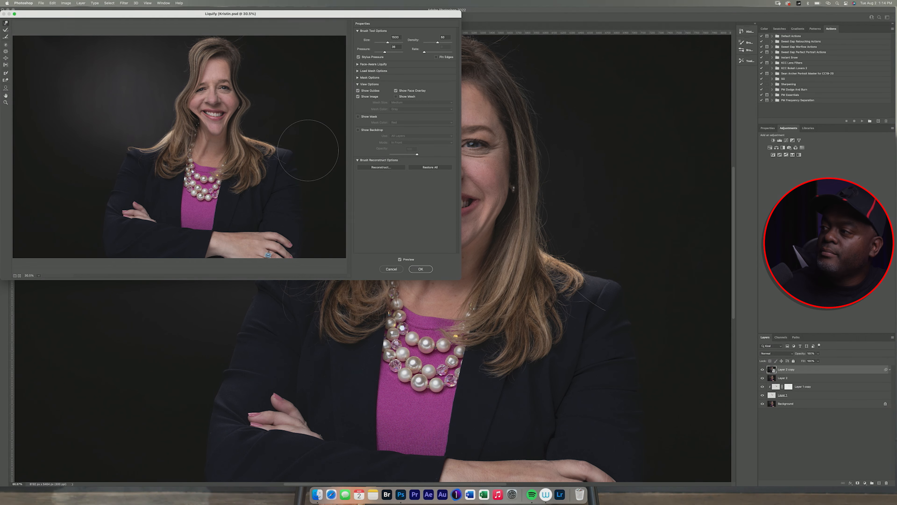
pyautogui.moveTo(305, 160)
pyautogui.mouseDown()
pyautogui.moveTo(279, 159)
pyautogui.moveTo(262, 131)
pyautogui.mouseUp()
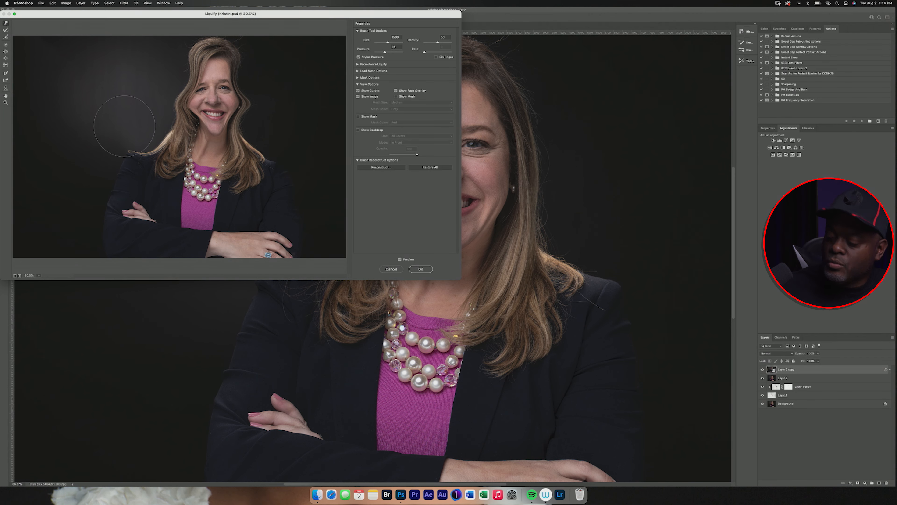
# - Undo all the exaggerated warp strokes in Liquify
pyautogui.press('super+alt+z')
pyautogui.press('super+alt+z')
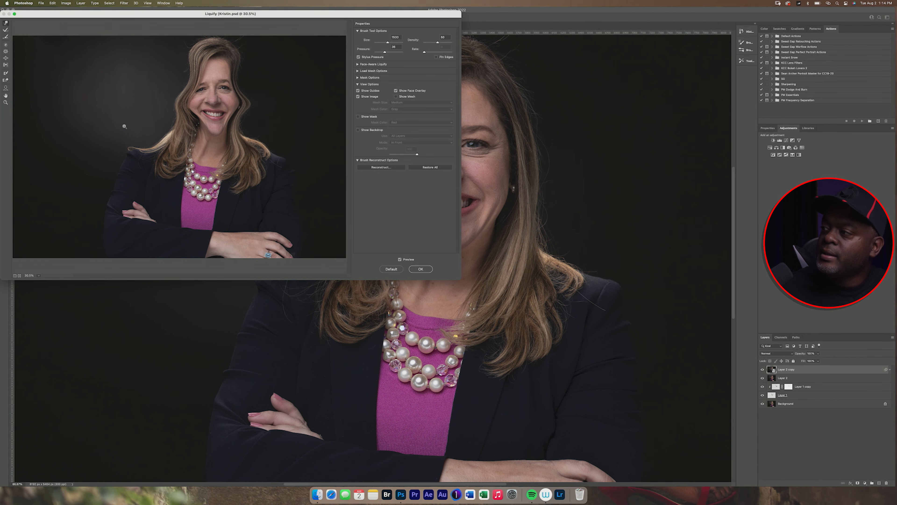
pyautogui.press('super+alt+z')
pyautogui.press('super+alt+z')
pyautogui.press('super+alt+z')
pyautogui.press('super+alt+z')
pyautogui.press('super+alt+z')
pyautogui.press('super+alt+z')
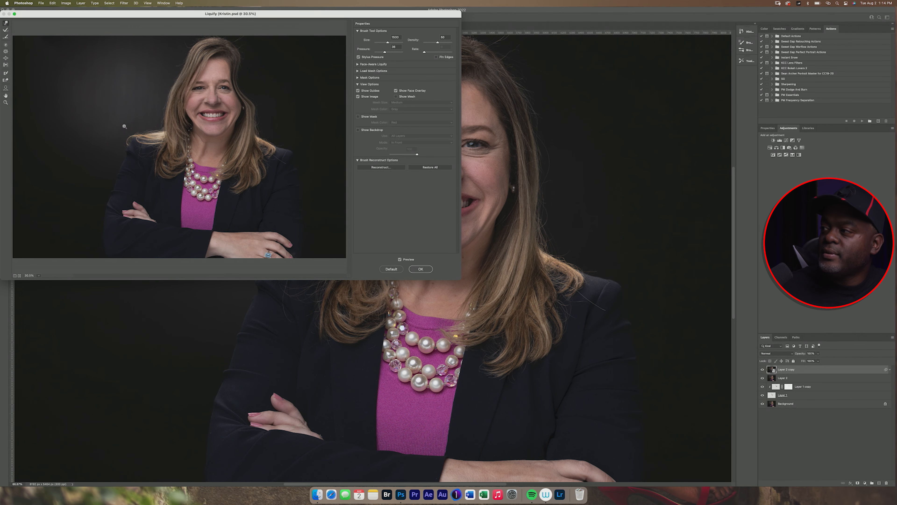
pyautogui.press('super+alt+z')
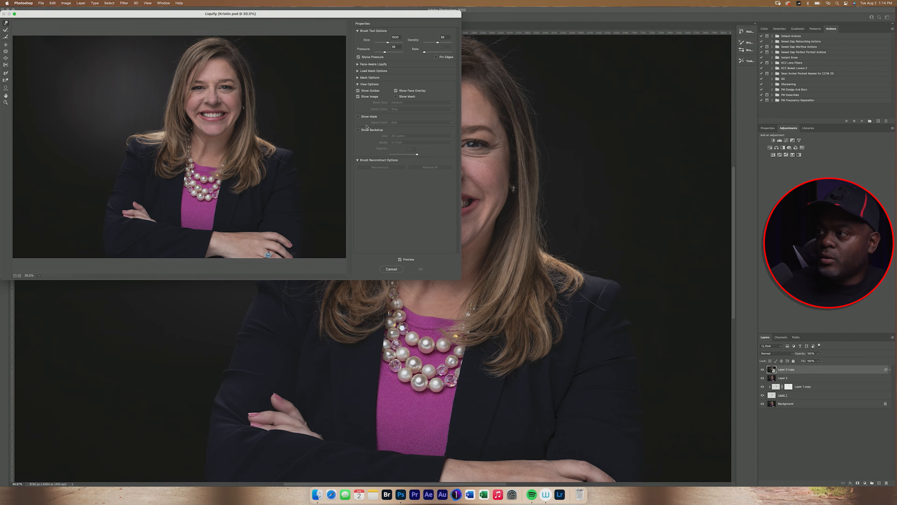
# - Enlarge the Liquify window and nudge the jawline slightly inward beside the hair with a smaller Forward Warp brush
pyautogui.click(15, 14)
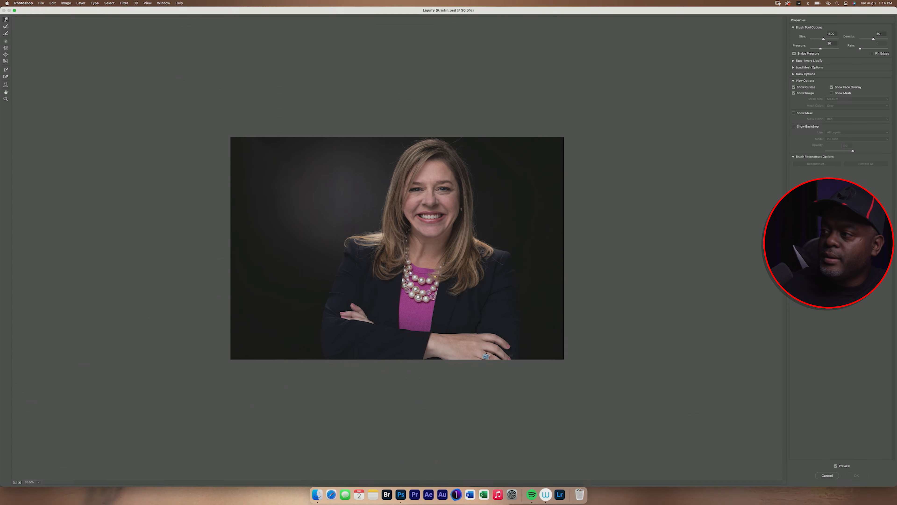
pyautogui.scroll(-1, 457, 315)
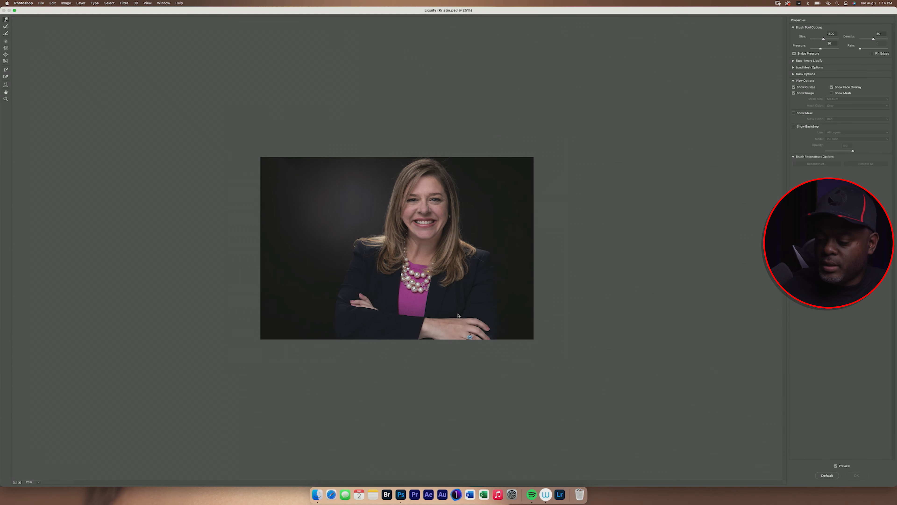
pyautogui.scroll(3, 458, 315)
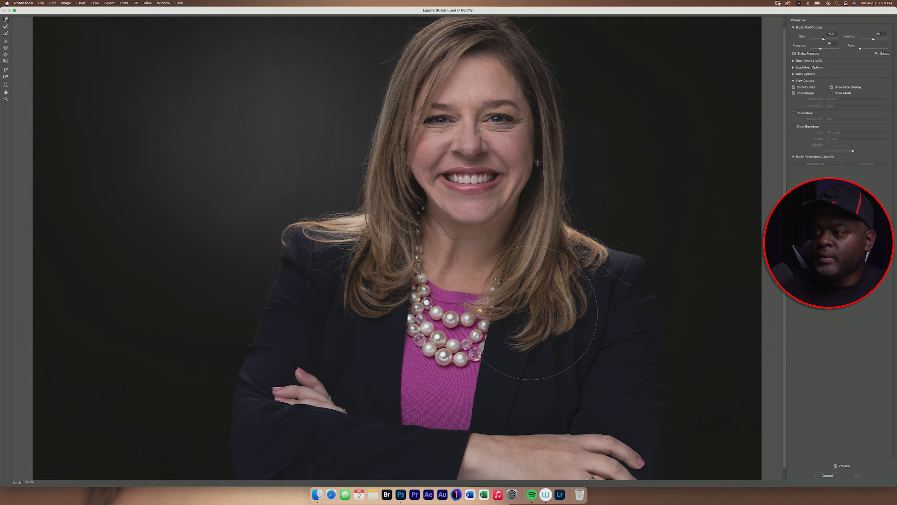
pyautogui.press('[')
pyautogui.press('[')
pyautogui.press('[')
pyautogui.press('[')
pyautogui.press('[')
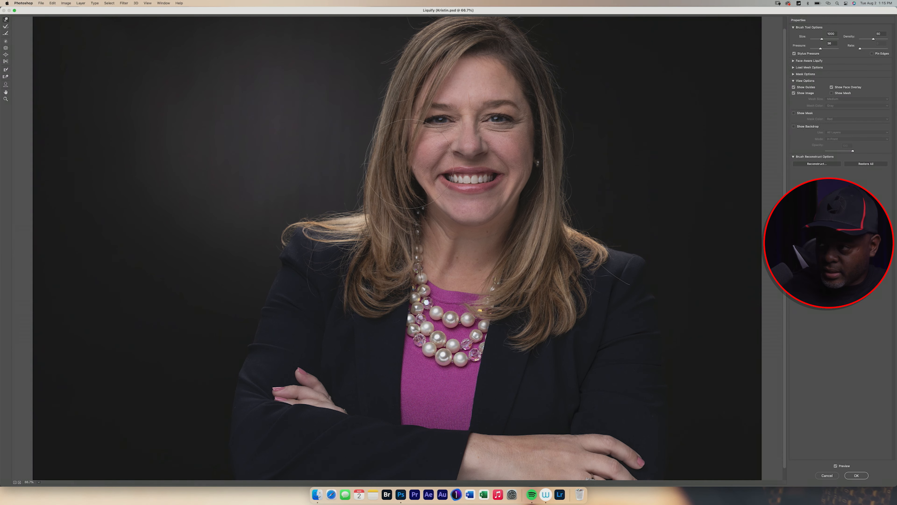
pyautogui.press('alt')
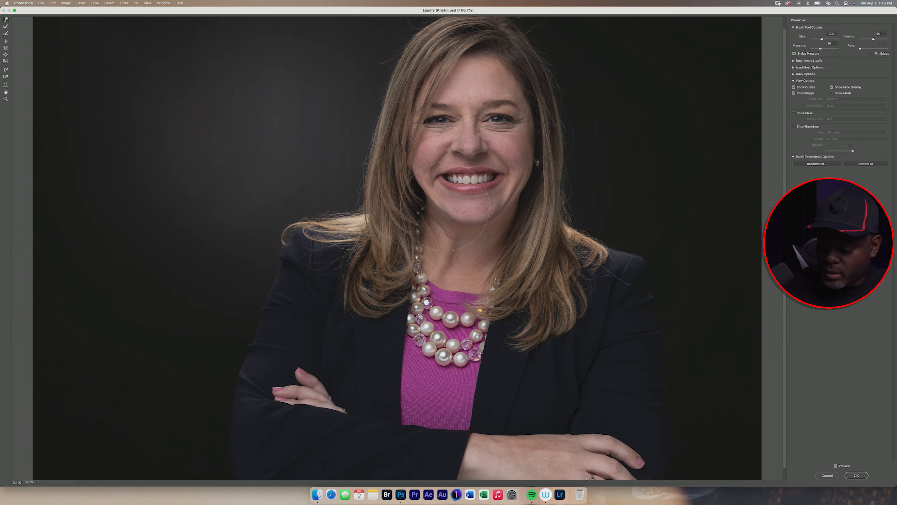
pyautogui.moveTo(444, 206); pyautogui.dragTo(440, 205)
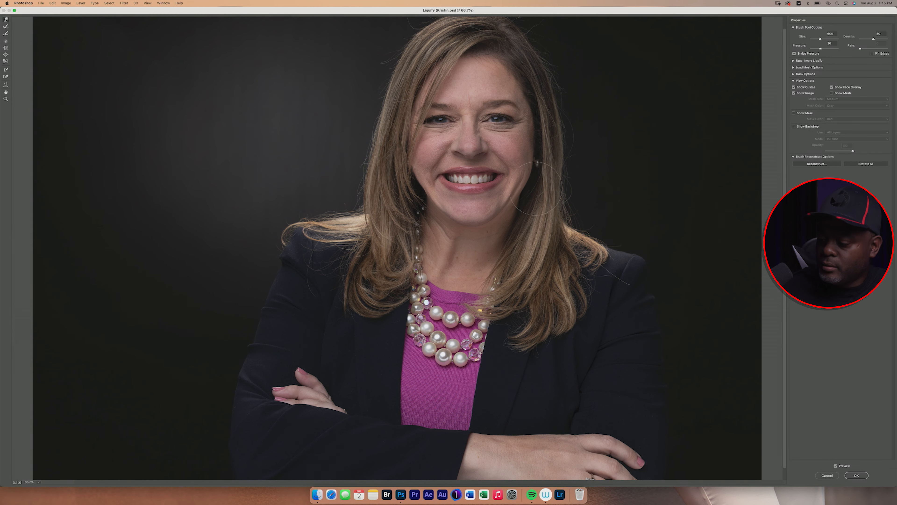
# - Refine the cheek and jaw on the earring side with a slightly larger Forward Warp brush
pyautogui.press(']')
pyautogui.press(']')
pyautogui.press(']')
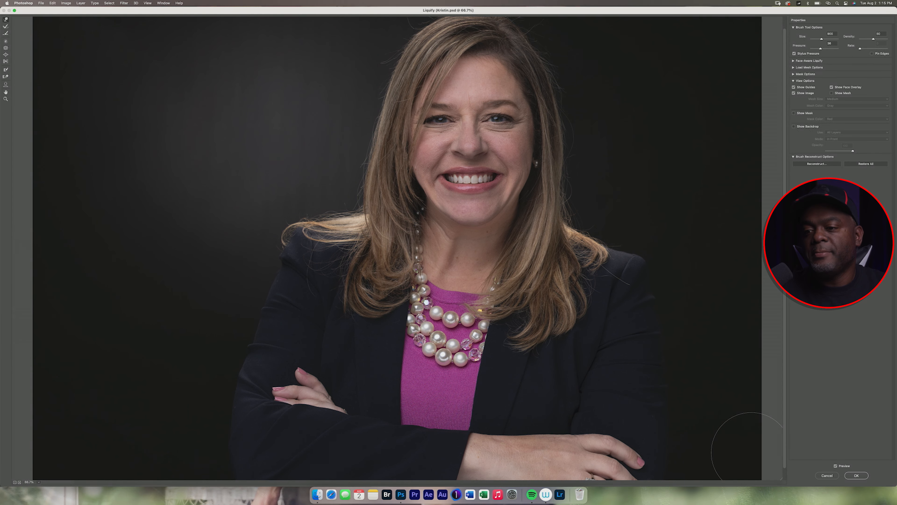
# - Try a strong warp pushing the hair into the jaw, and undo it
pyautogui.moveTo(429, 226); pyautogui.dragTo(454, 202)
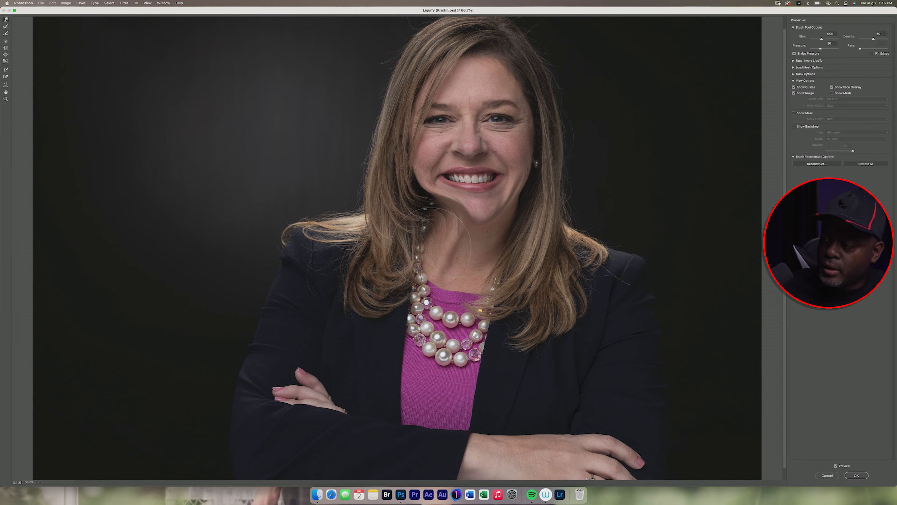
pyautogui.press('super+z')
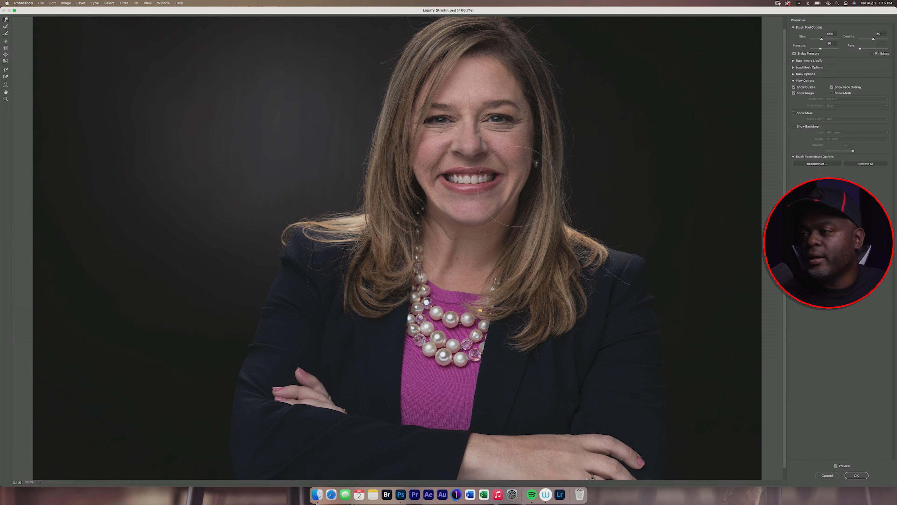
# - Compare the portrait with and without the Liquify preview, and apply the filter
pyautogui.click(836, 466)
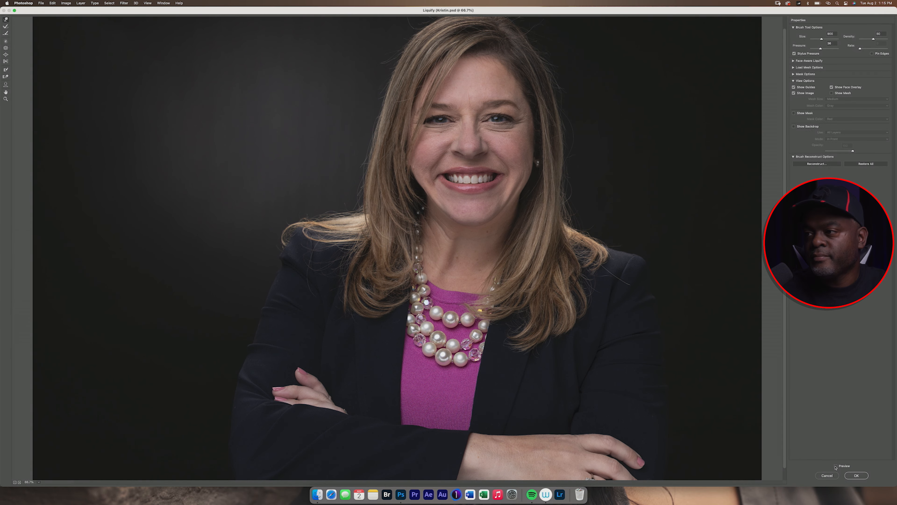
pyautogui.click(836, 466)
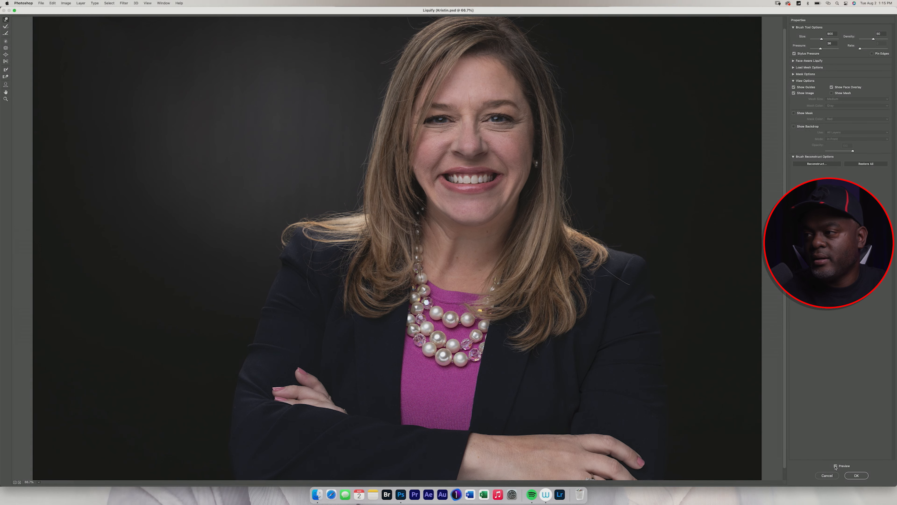
pyautogui.click(835, 466)
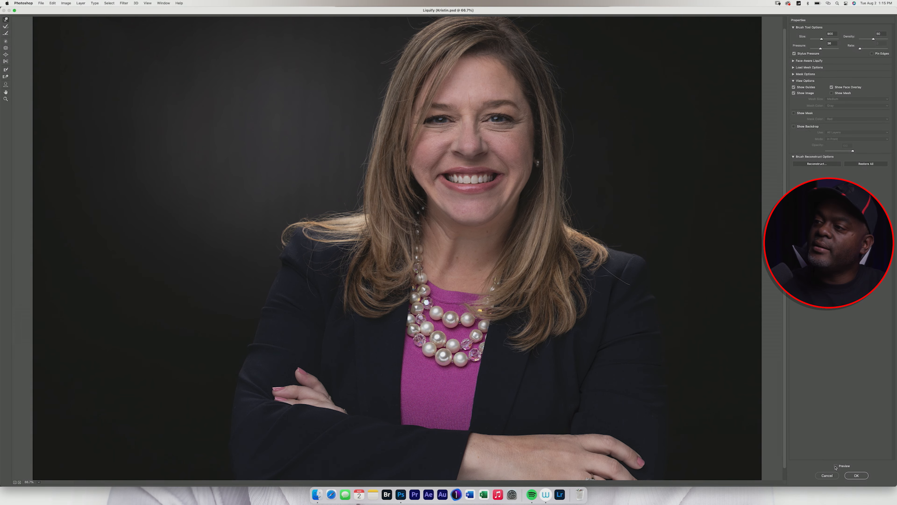
pyautogui.click(835, 466)
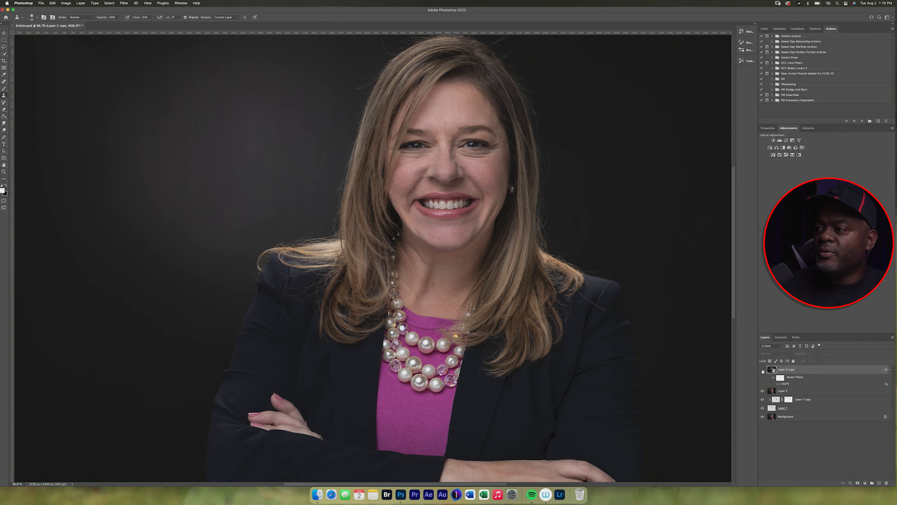
# - Show the liquified layer and group all the retouching layers above the Background
pyautogui.click(762, 370)
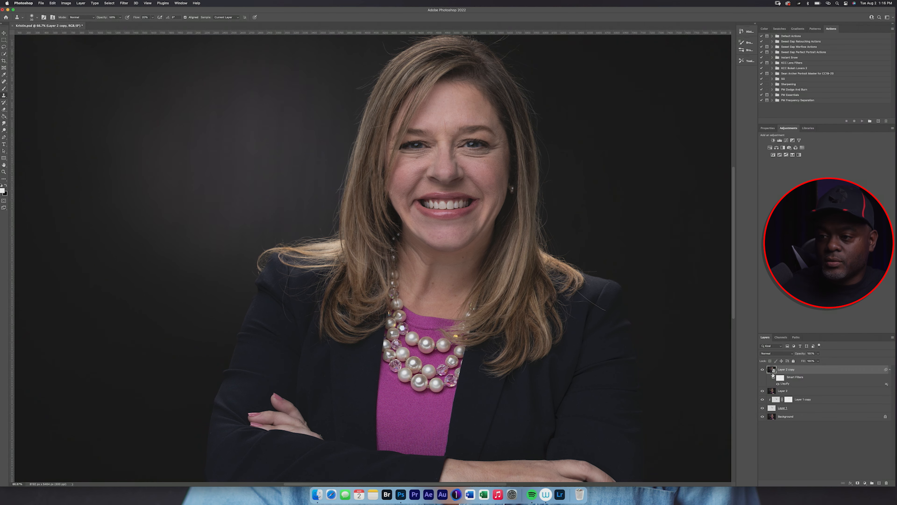
pyautogui.keyDown('shift'); pyautogui.click(795, 410); pyautogui.keyUp('shift')
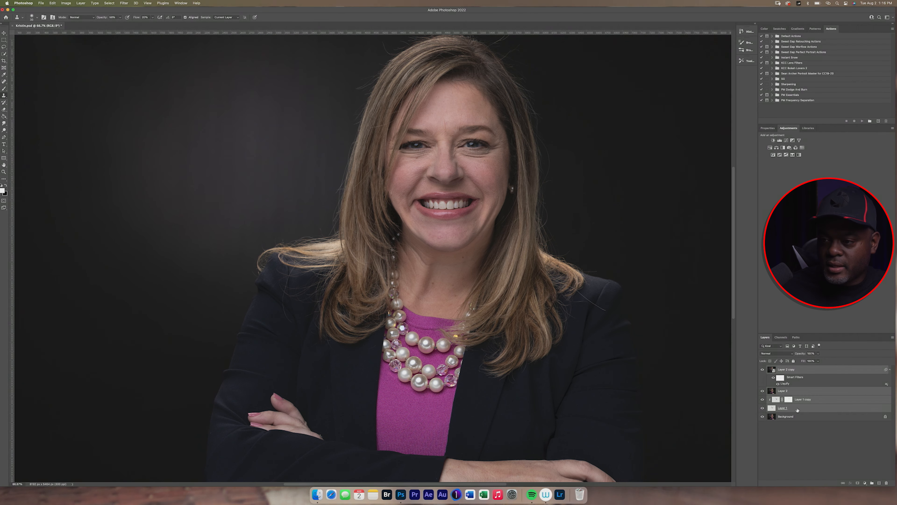
pyautogui.press('super+g')
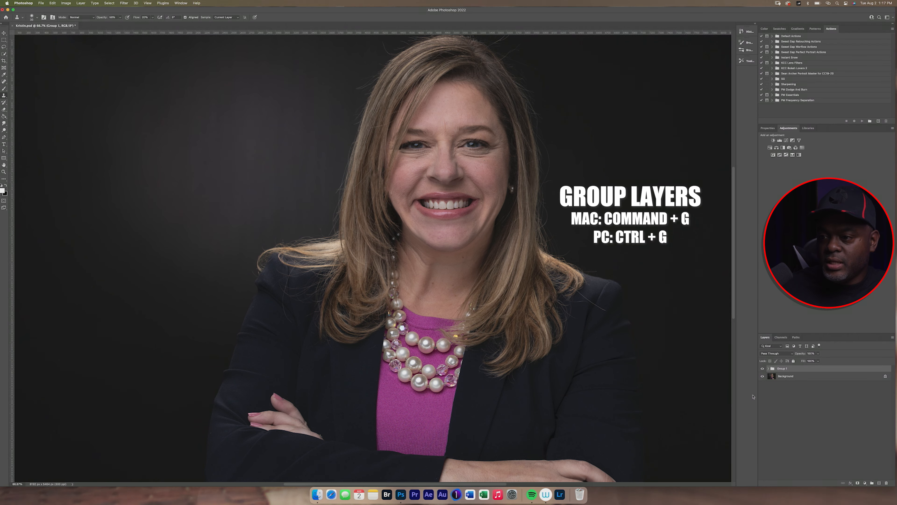
# - Compare the portrait with and without the grouped retouching layers
pyautogui.click(763, 368)
pyautogui.click(762, 369)
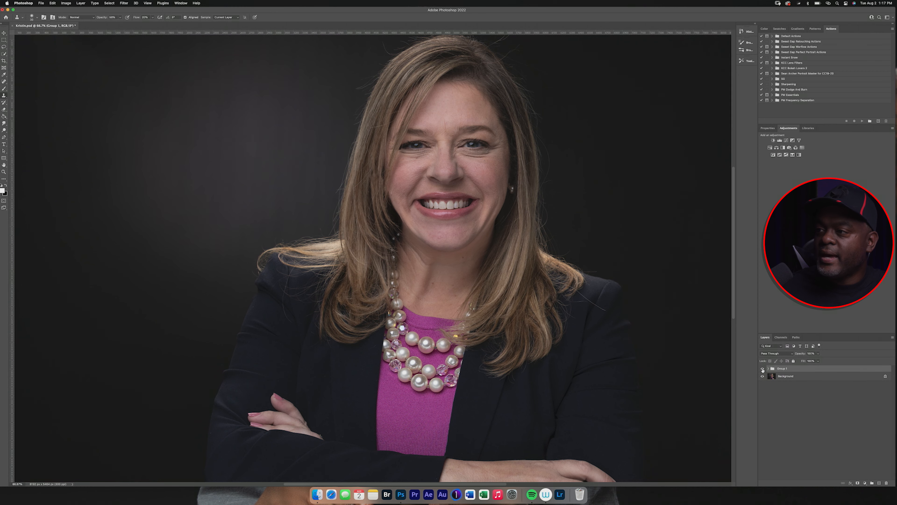
pyautogui.click(762, 369)
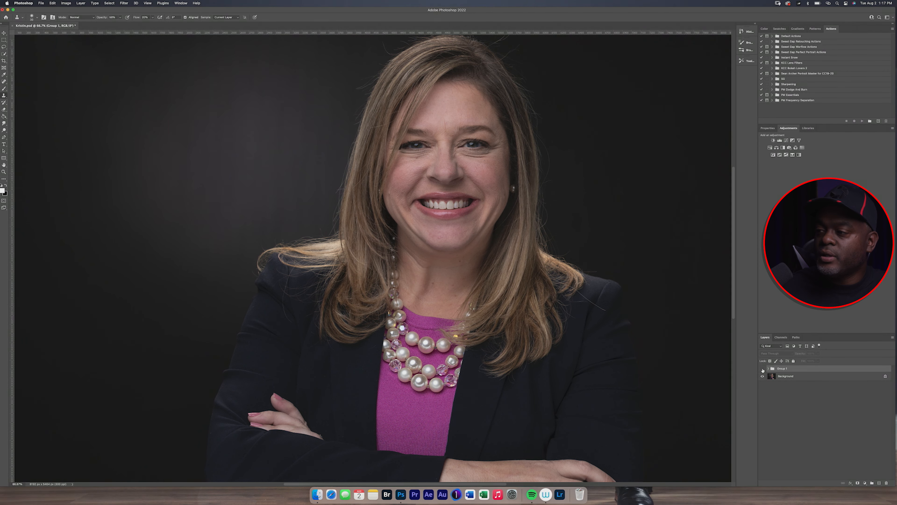
pyautogui.click(763, 368)
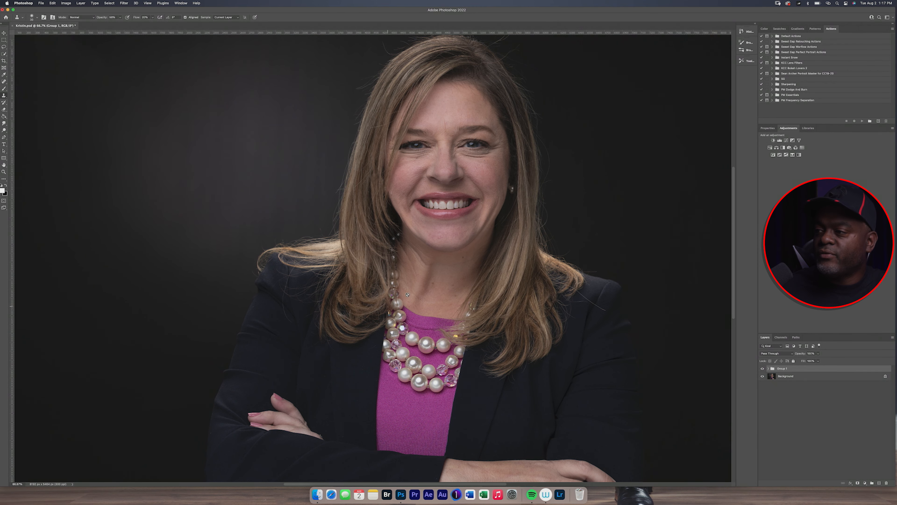